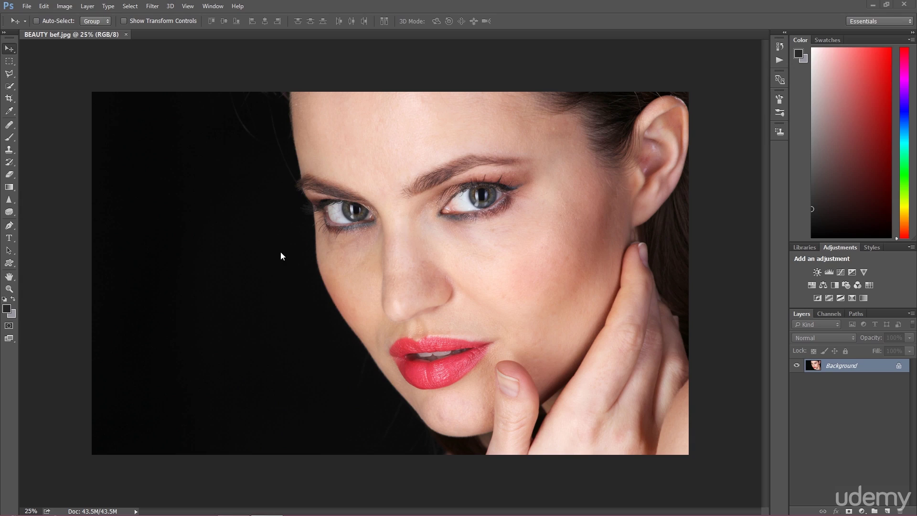
- Close the BEAUTY bef image and open the BEAUTY ok JPG file from the Desktop
click(126, 34)
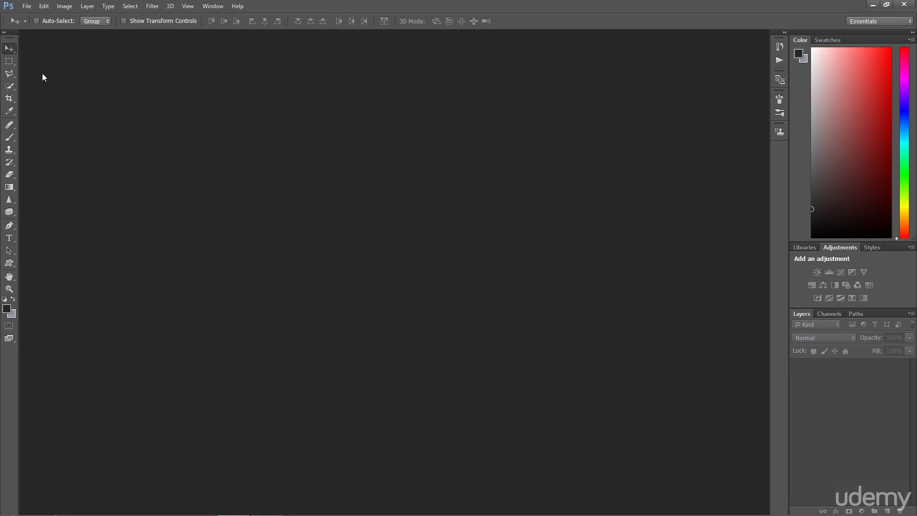
click(28, 7)
click(28, 27)
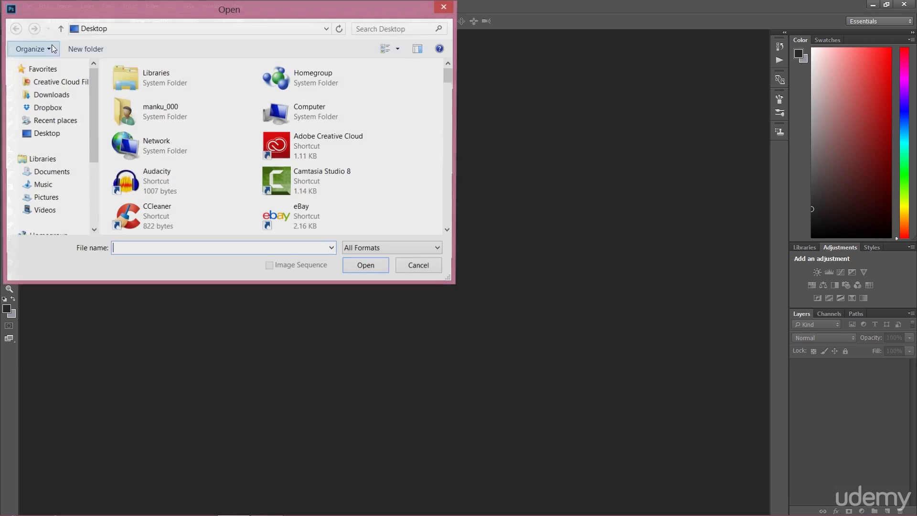
drag(449, 77, 455, 131)
click(348, 193)
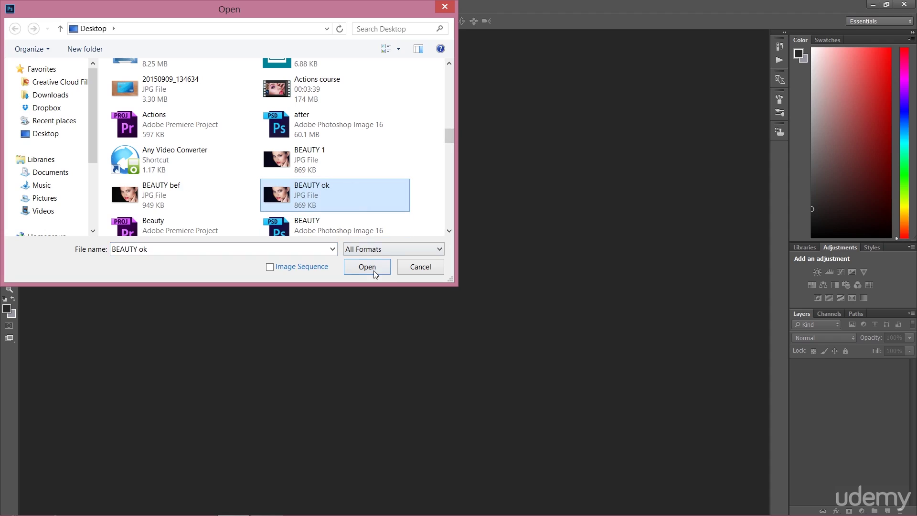
click(374, 267)
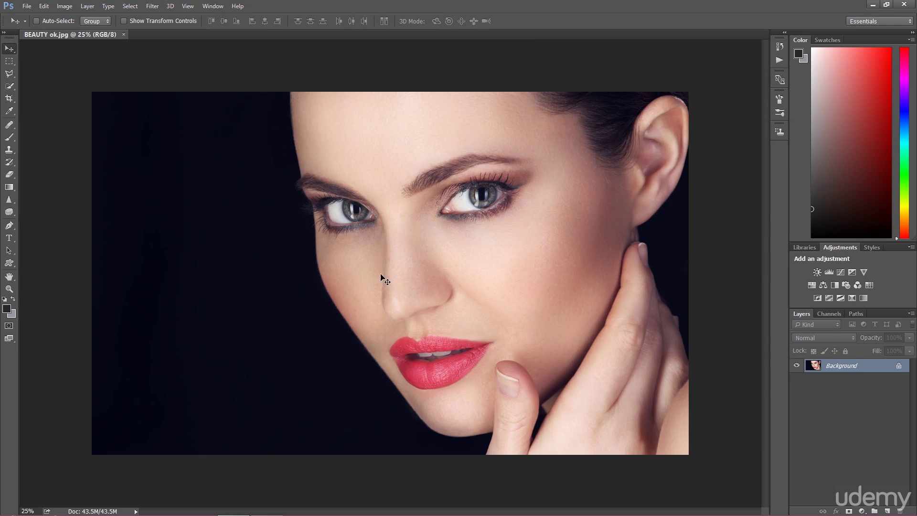
- Open the General preferences and toggle Do Not Show Welcome Screen On Launch off and back on
click(44, 6)
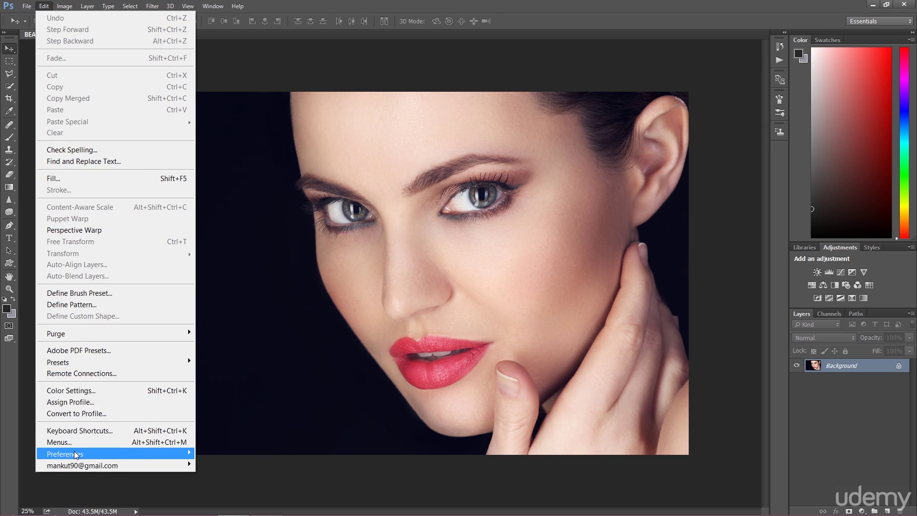
mouse_move(76, 455)
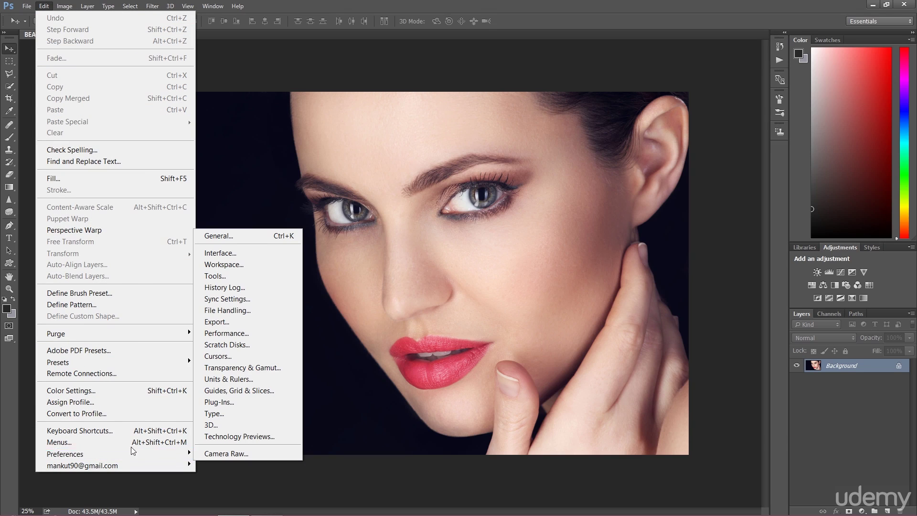
click(209, 235)
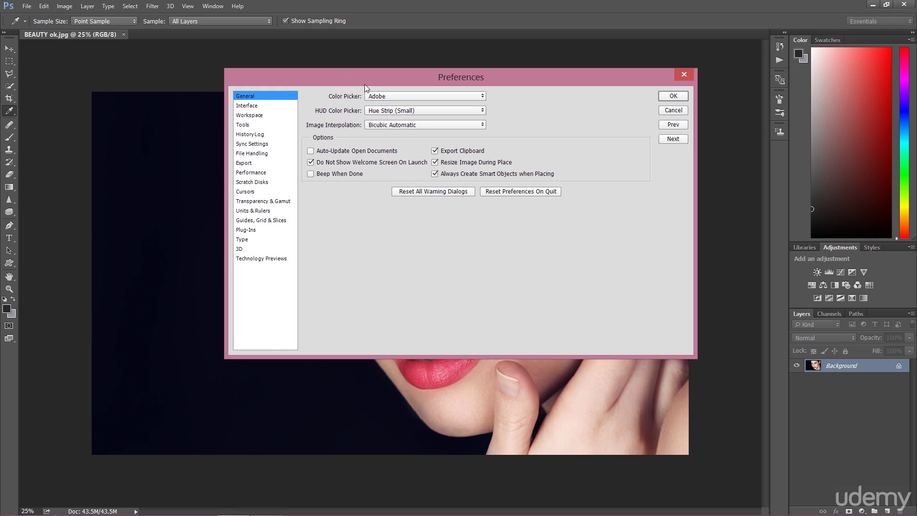
drag(361, 77, 342, 135)
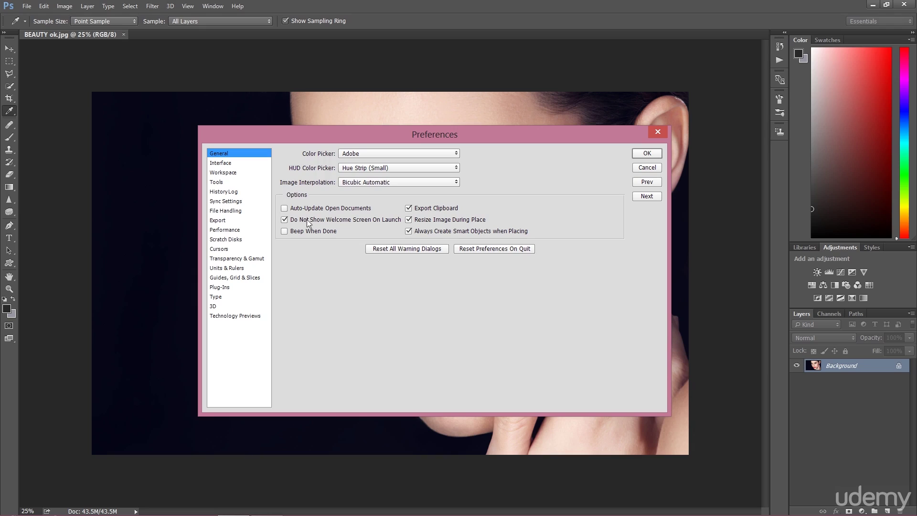
click(285, 220)
click(285, 220)
- In the Interface preferences, try the darkest color theme, then set the theme to the lightest gray
click(240, 164)
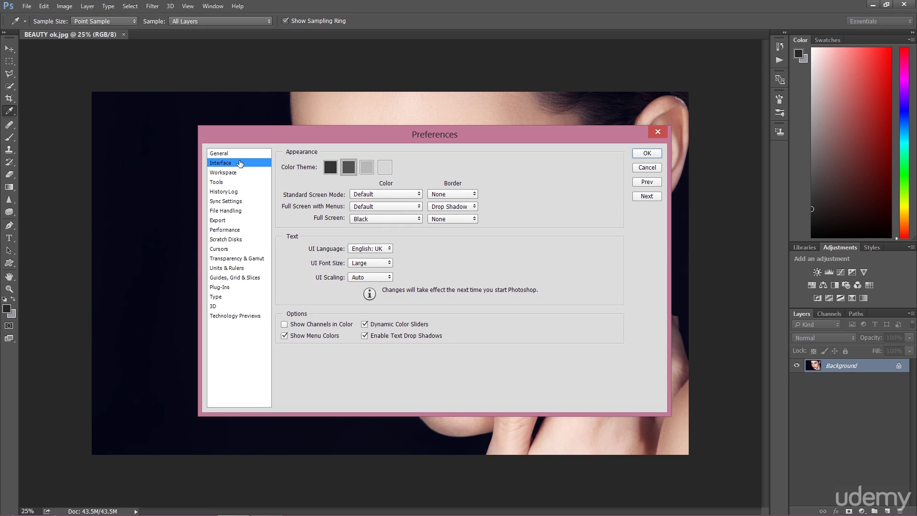
click(330, 167)
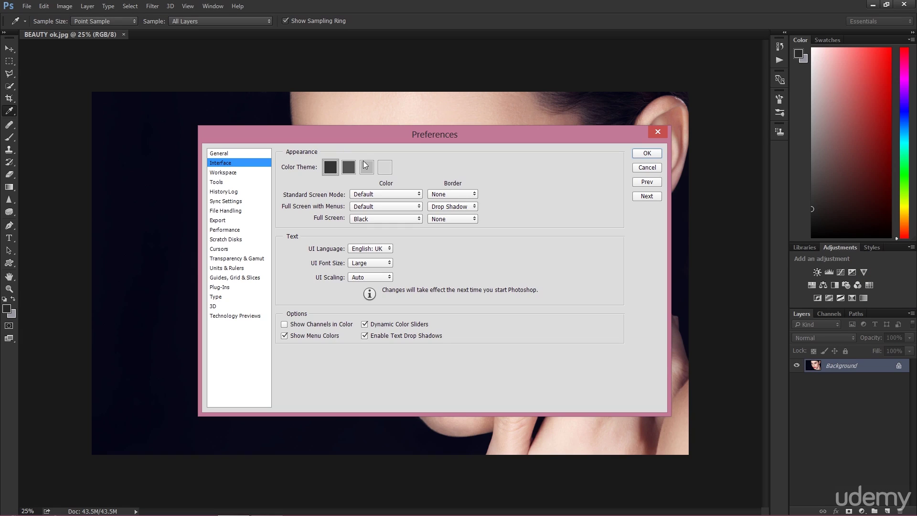
click(387, 170)
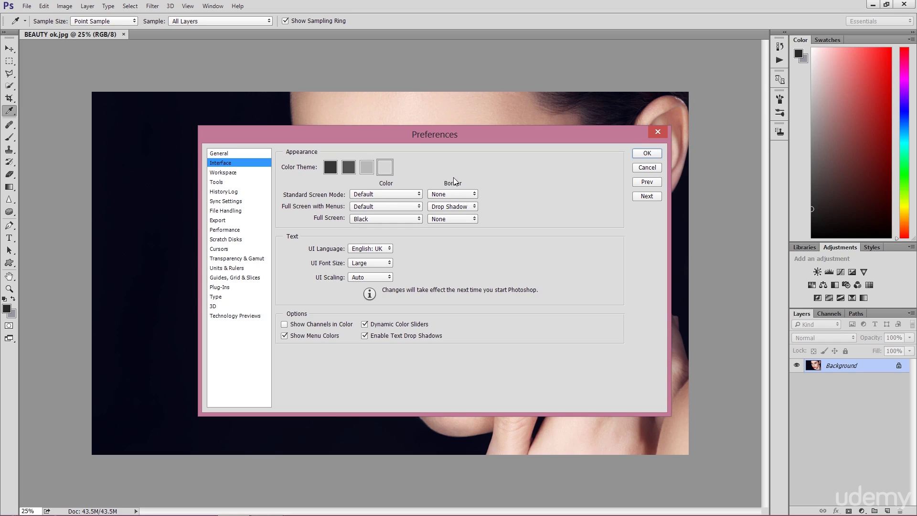
- Try a Drop Shadow border for Standard Screen Mode, inspect the image edge, and return the border to None
click(451, 194)
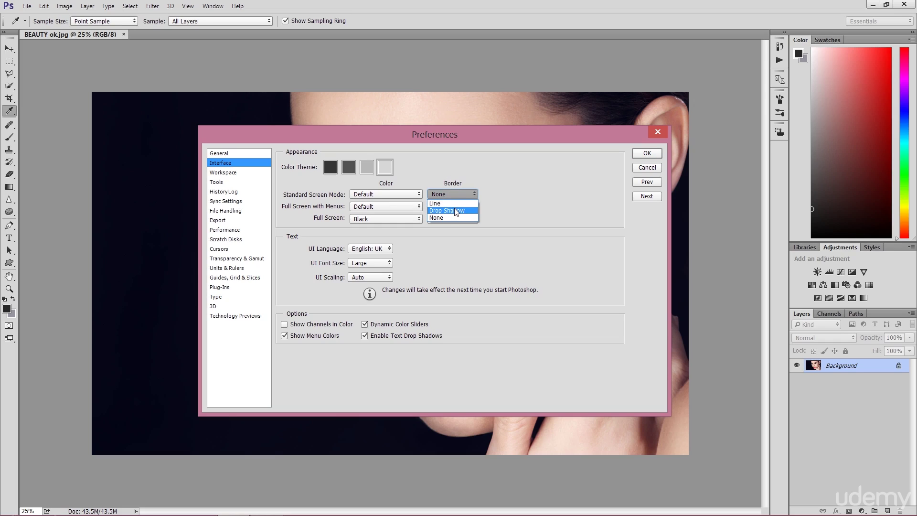
click(454, 210)
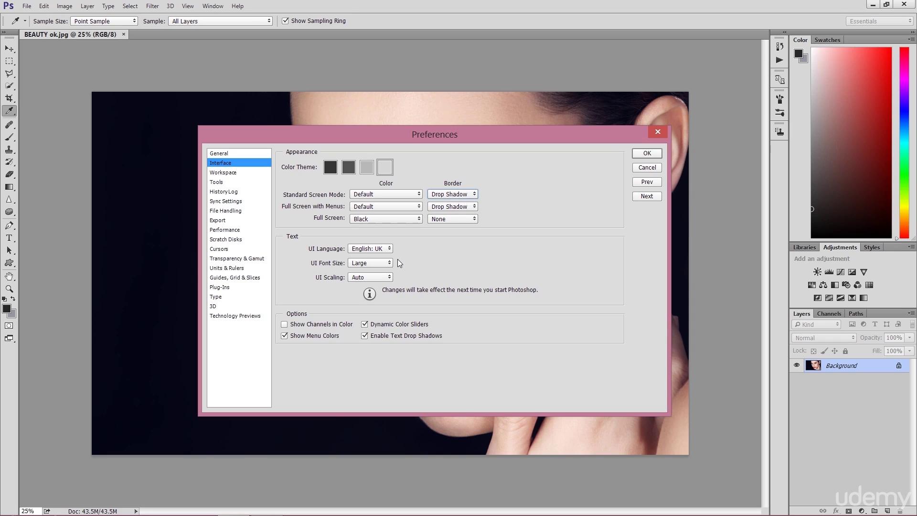
key(ctrl+plus)
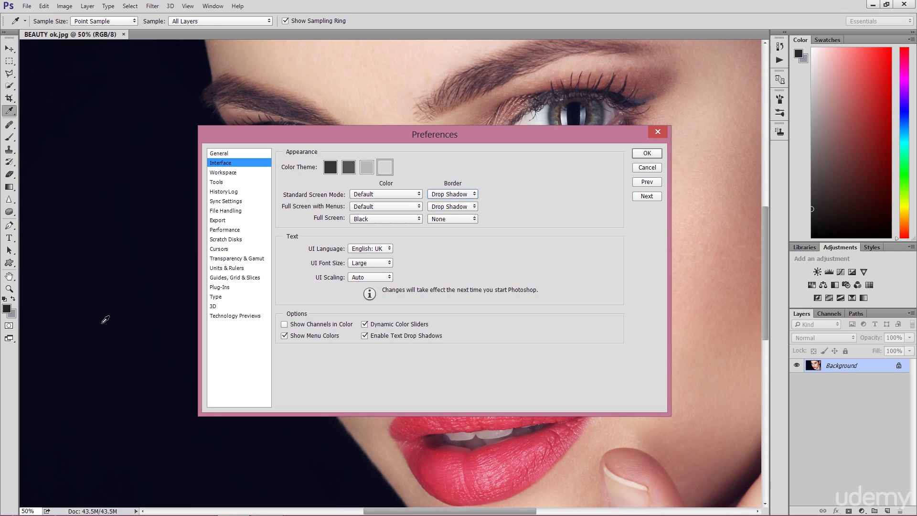
drag(90, 383, 187, 339)
drag(108, 344, 154, 334)
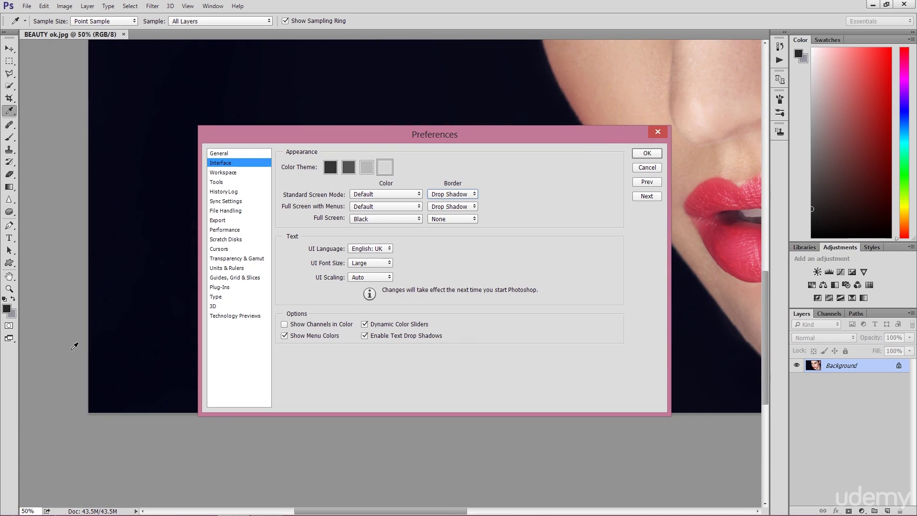
key(ctrl+plus)
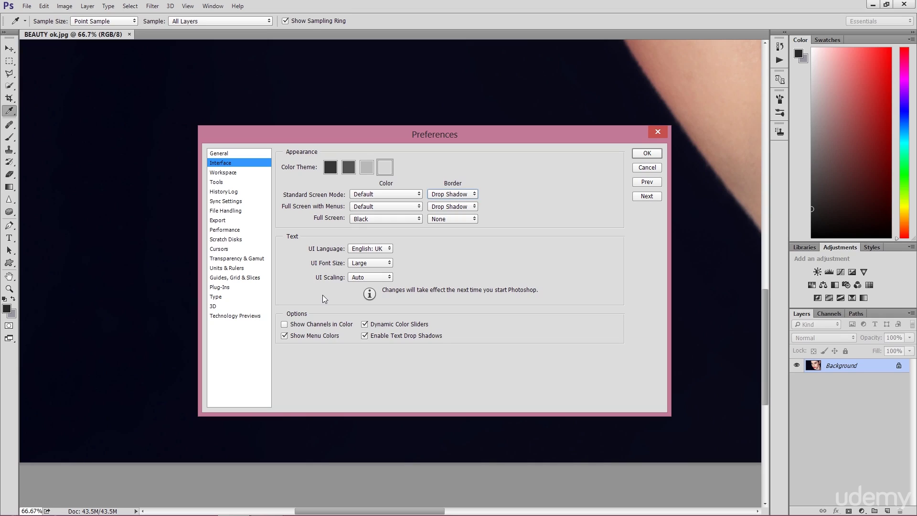
click(440, 194)
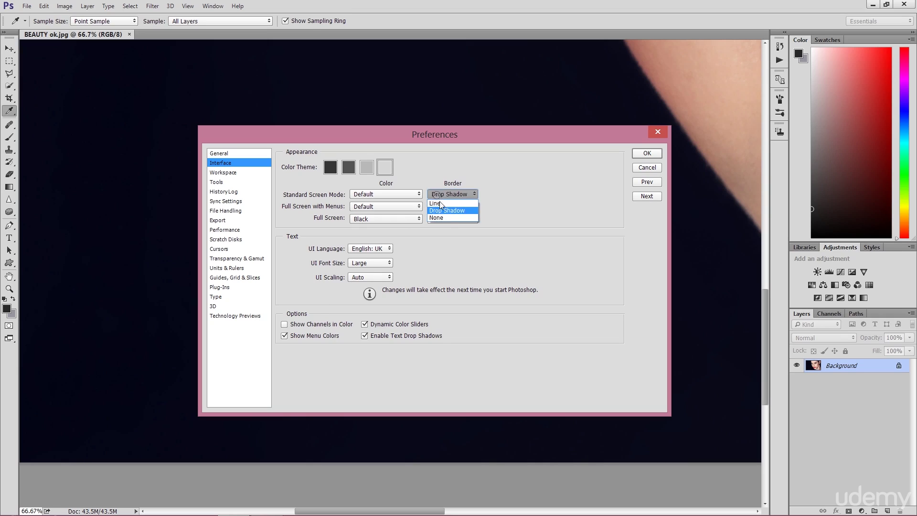
click(445, 217)
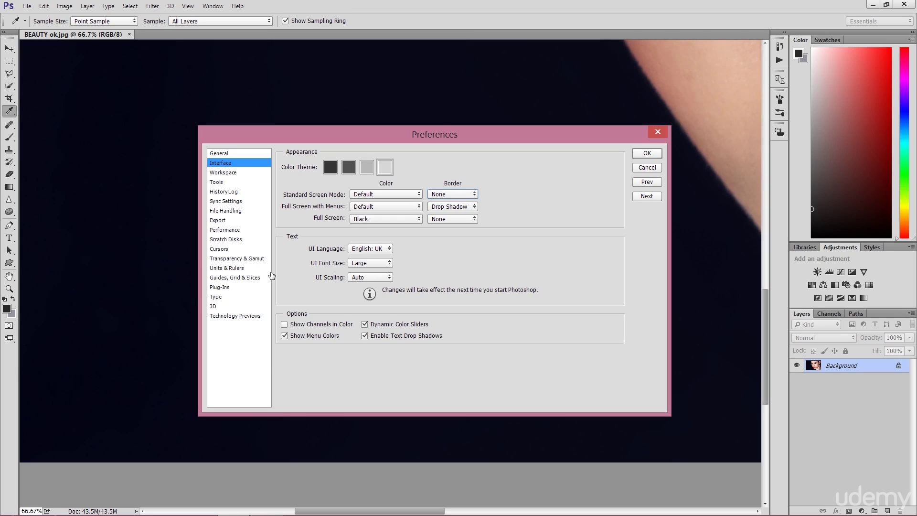
click(91, 153)
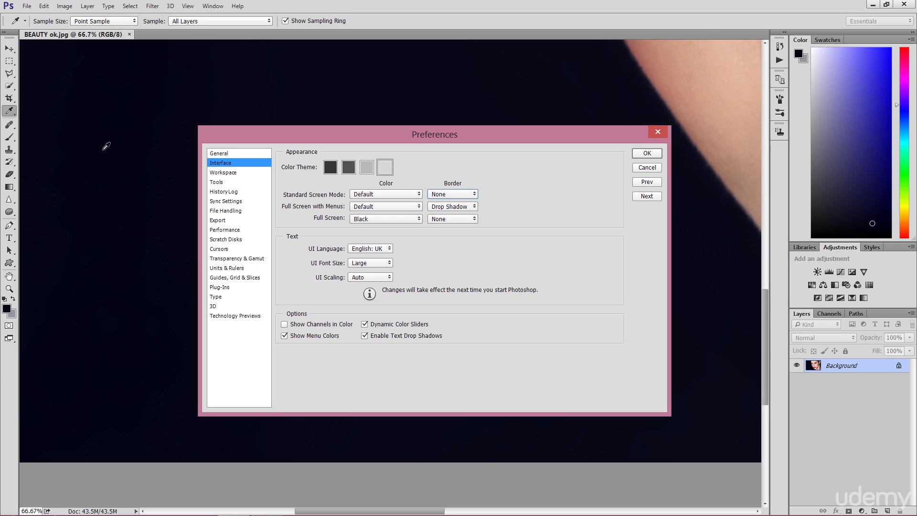
- Try the Tiny and Small UI font sizes, then set the UI font size back to Large
click(364, 263)
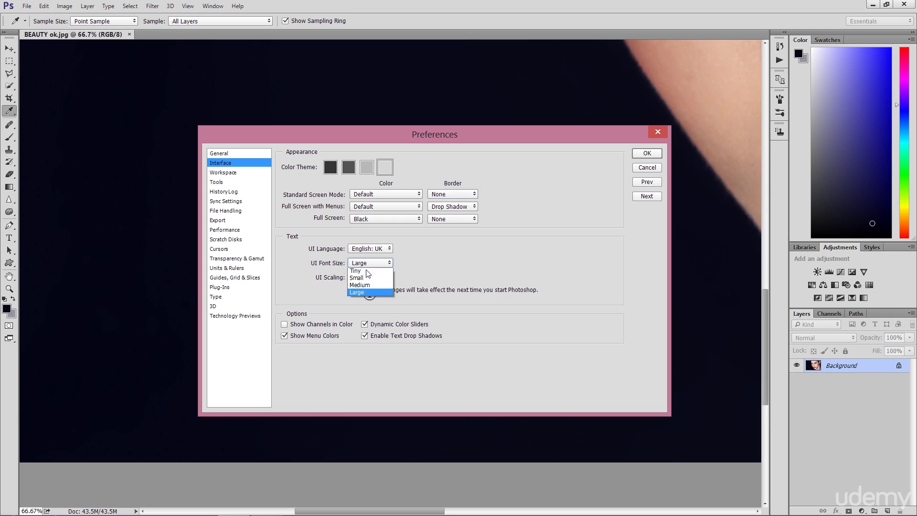
click(362, 270)
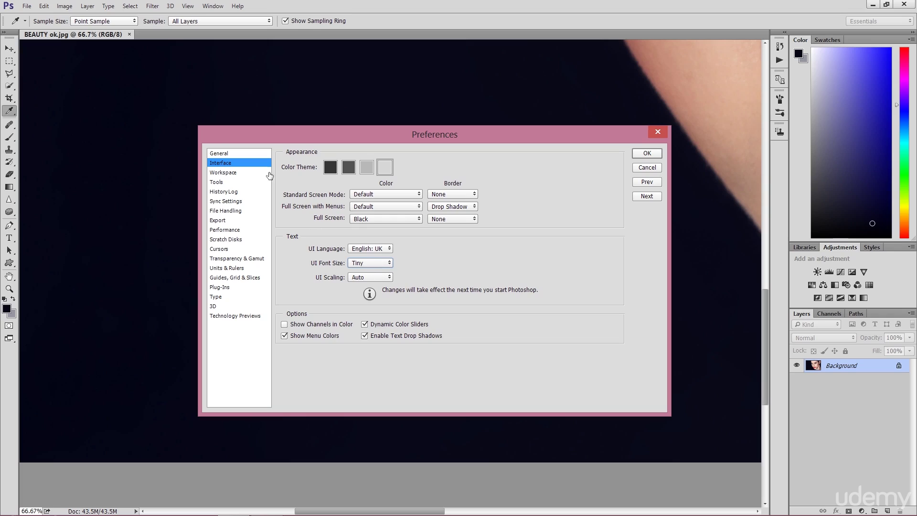
click(364, 263)
click(367, 264)
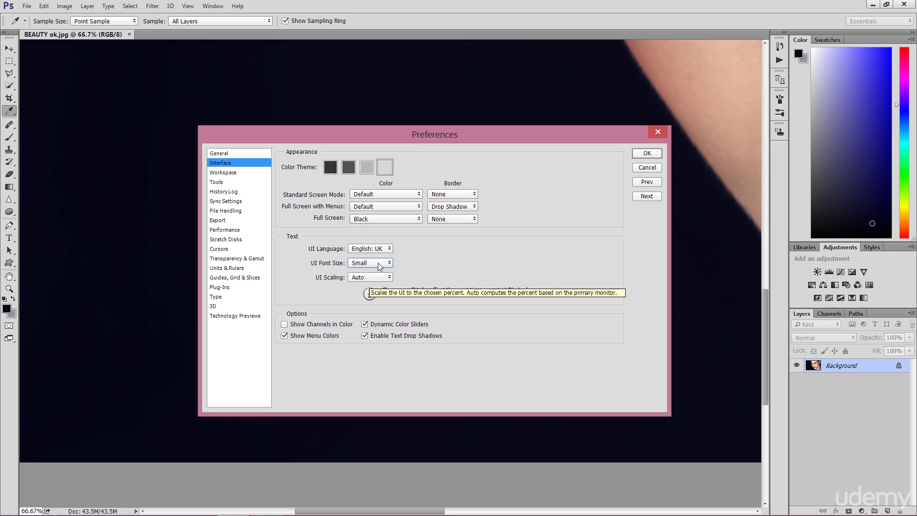
click(373, 266)
click(366, 293)
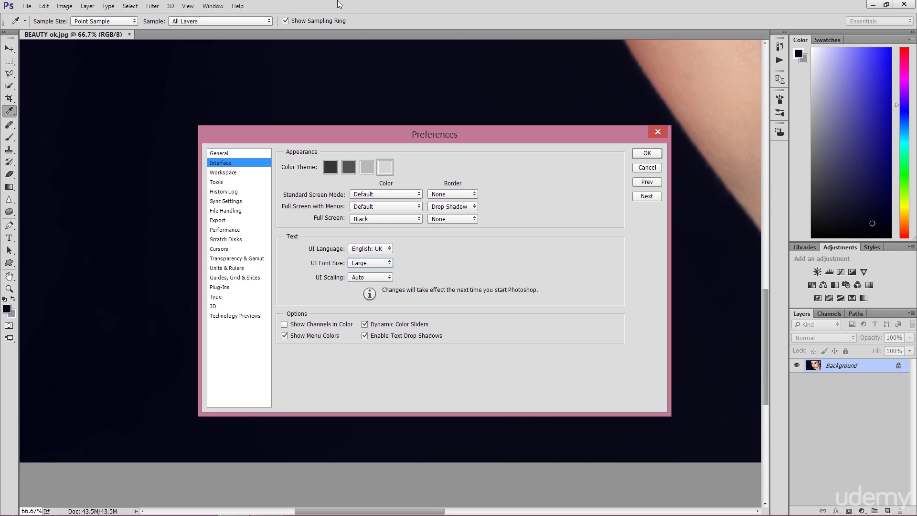
- Try a UI scaling of 200%, then set the UI scaling back to Auto
click(363, 278)
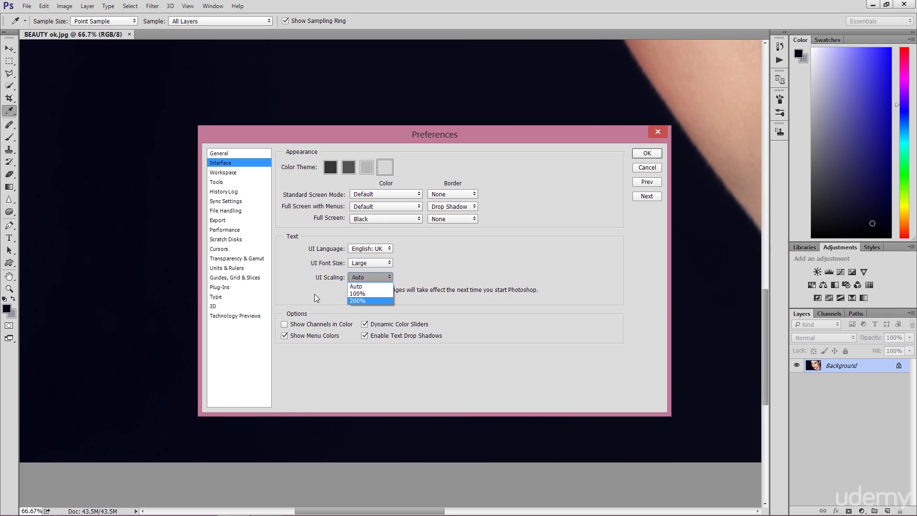
click(362, 300)
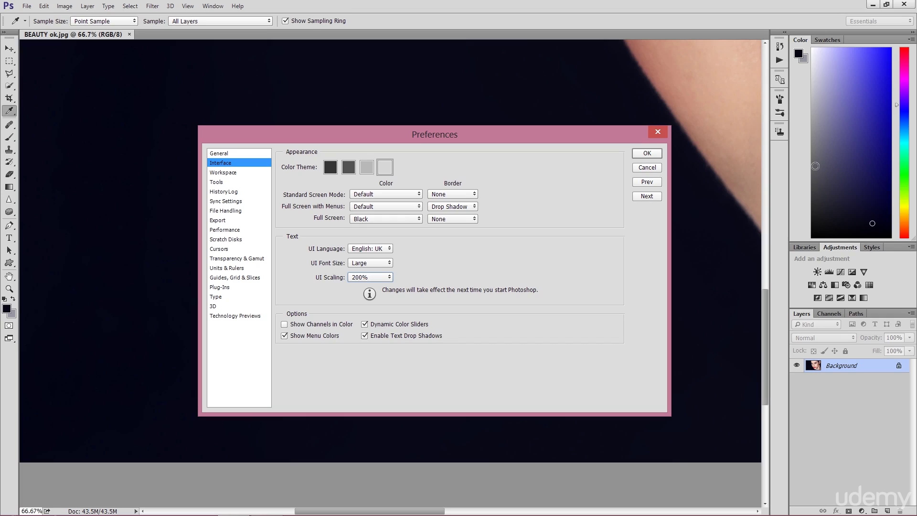
click(374, 279)
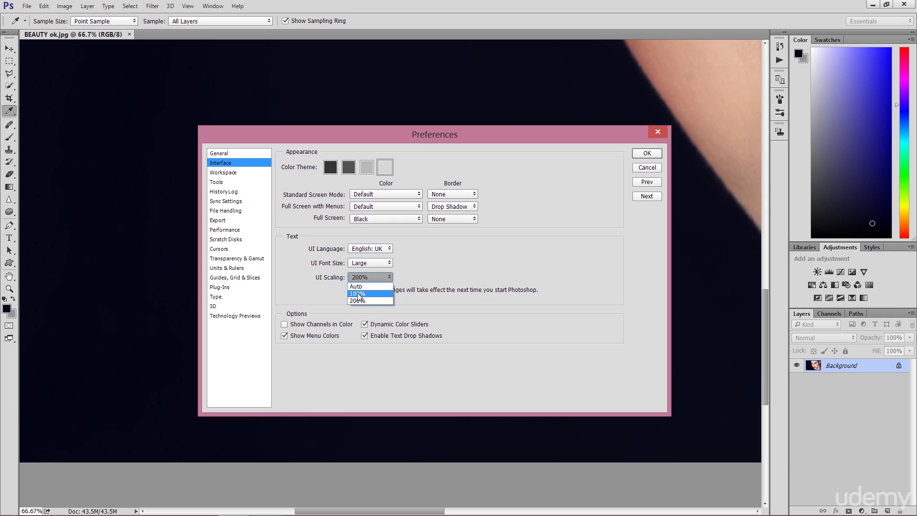
click(360, 287)
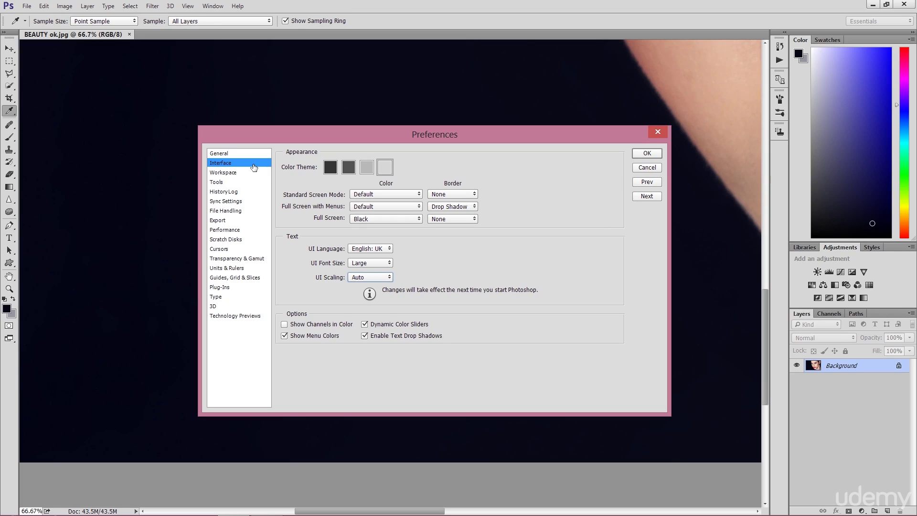
- Look through the Workspace, Tools, History Log, Sync Settings, File Handling and Export preferences
click(228, 173)
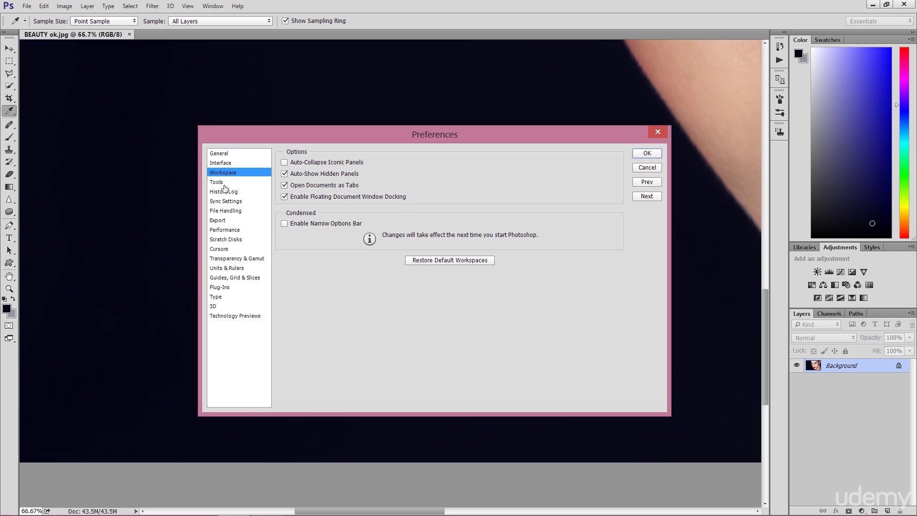
click(221, 183)
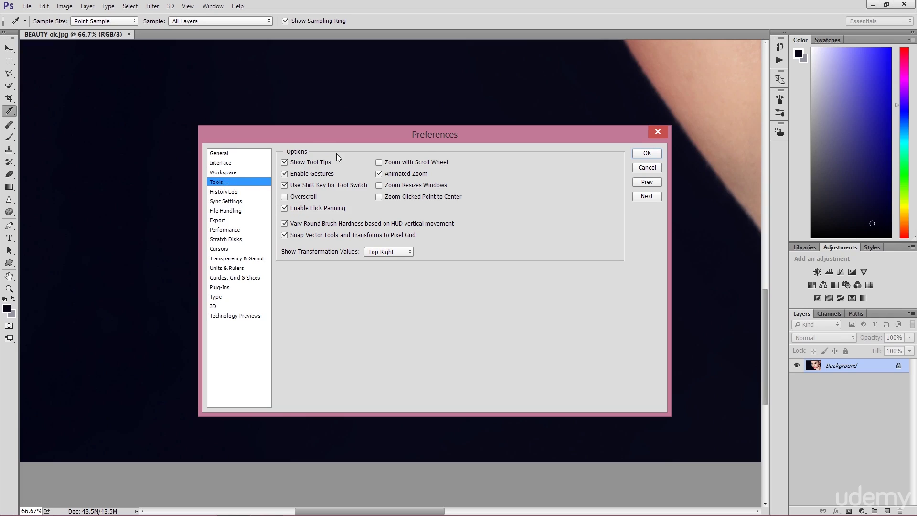
click(227, 191)
click(227, 201)
click(227, 211)
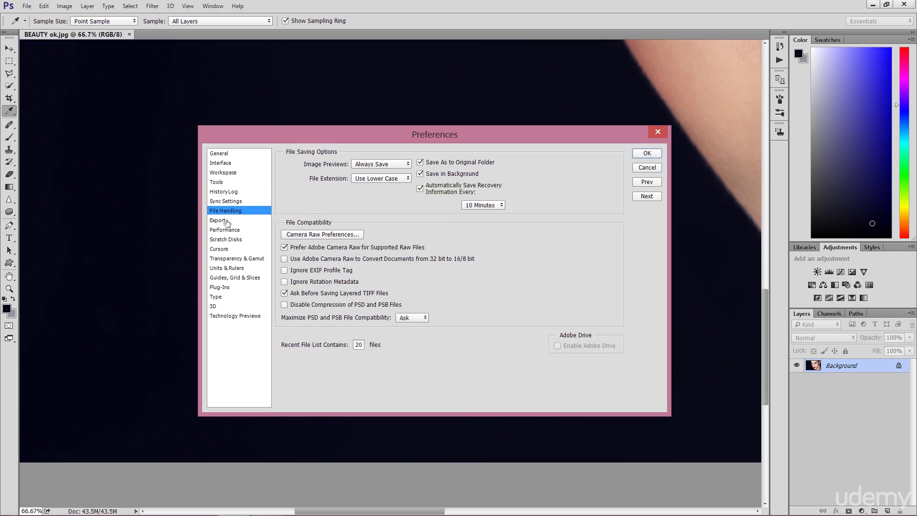
click(216, 222)
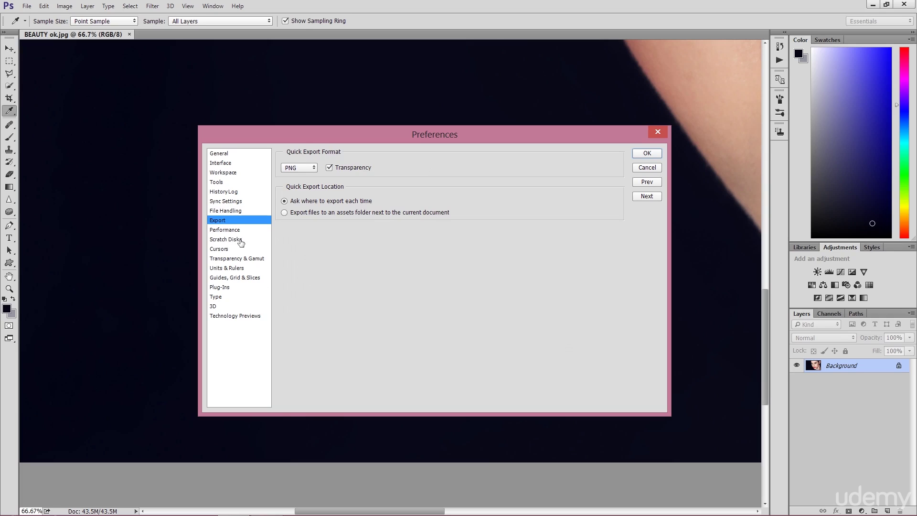
- In the Performance preferences, raise the memory Photoshop may use to 2280 MB (70%)
click(237, 230)
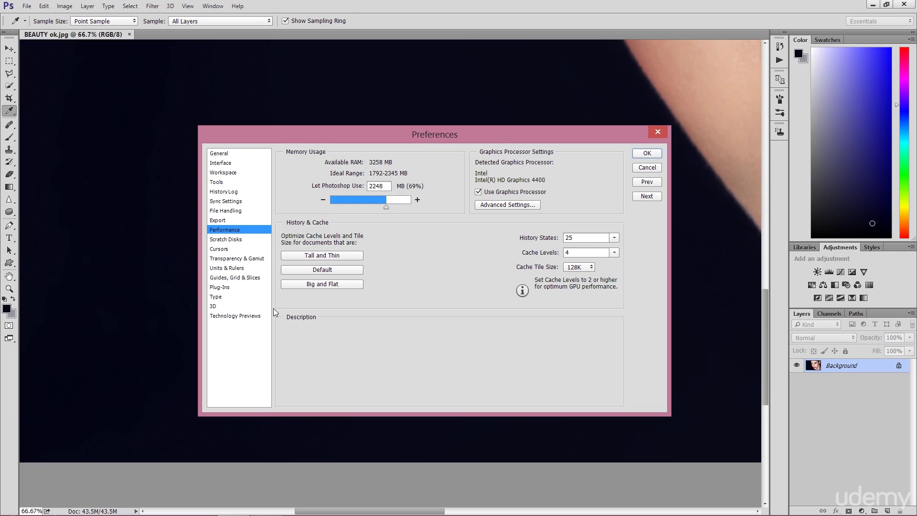
mouse_move(397, 233)
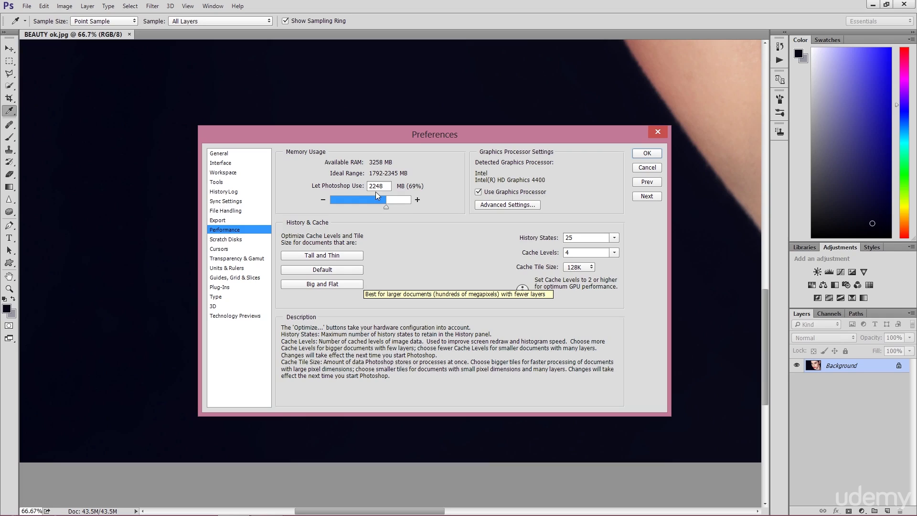
mouse_move(405, 190)
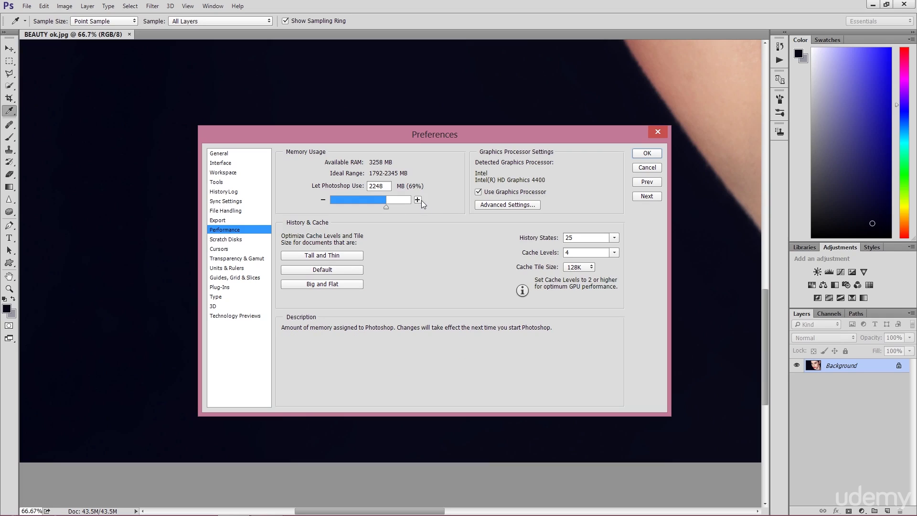
click(420, 199)
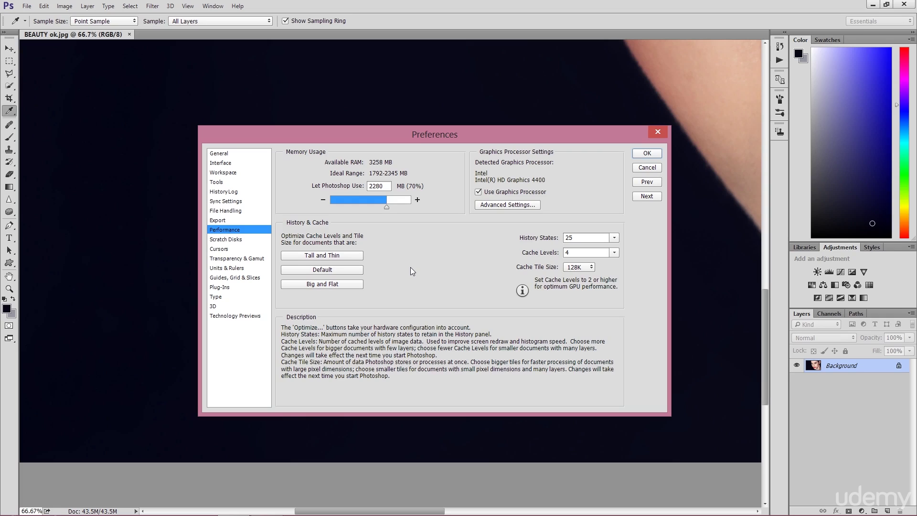
- Try raising the memory Photoshop may use to 82%, then lower it to 2292 MB (70%)
mouse_move(387, 213)
mouse_down()
mouse_move(404, 217)
mouse_move(396, 210)
mouse_up()
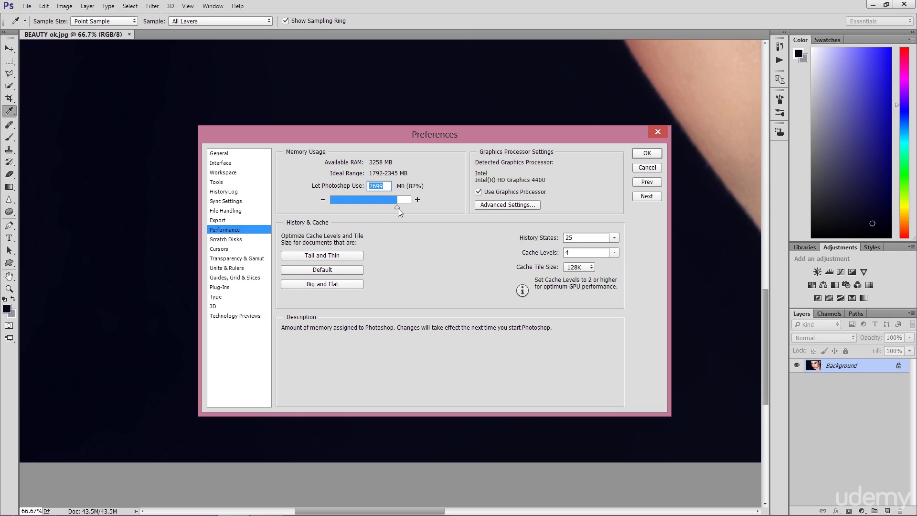
drag(398, 208, 395, 205)
click(324, 200)
click(323, 200)
click(323, 199)
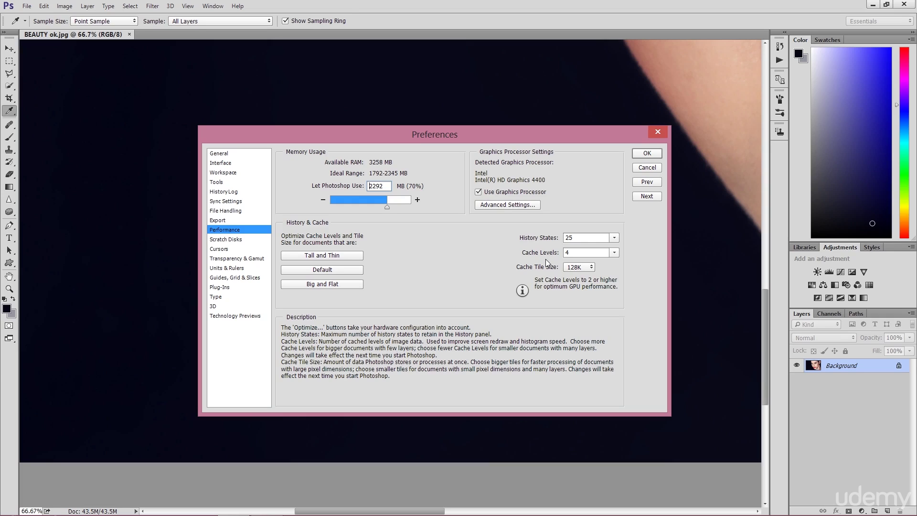
- Try 236 history states in the Performance preferences, then reduce the number of history states to 24
click(616, 238)
drag(617, 251, 637, 253)
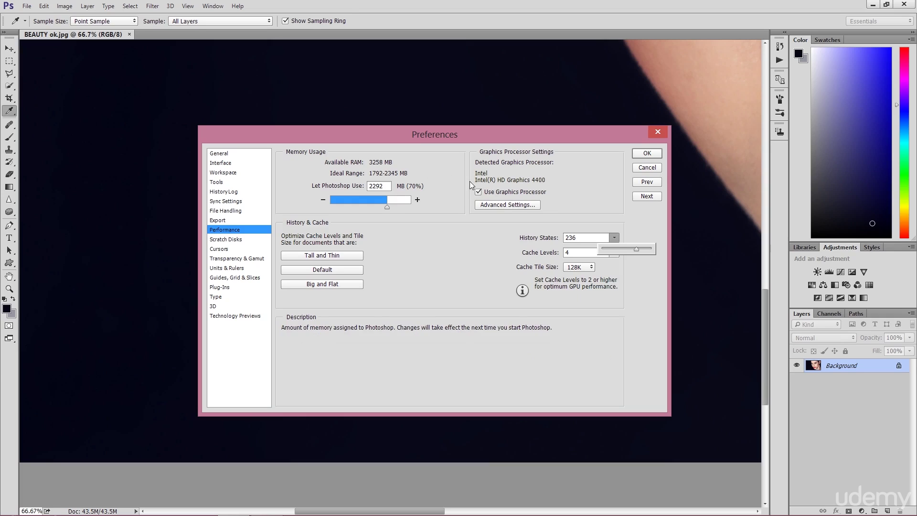
drag(638, 253, 616, 254)
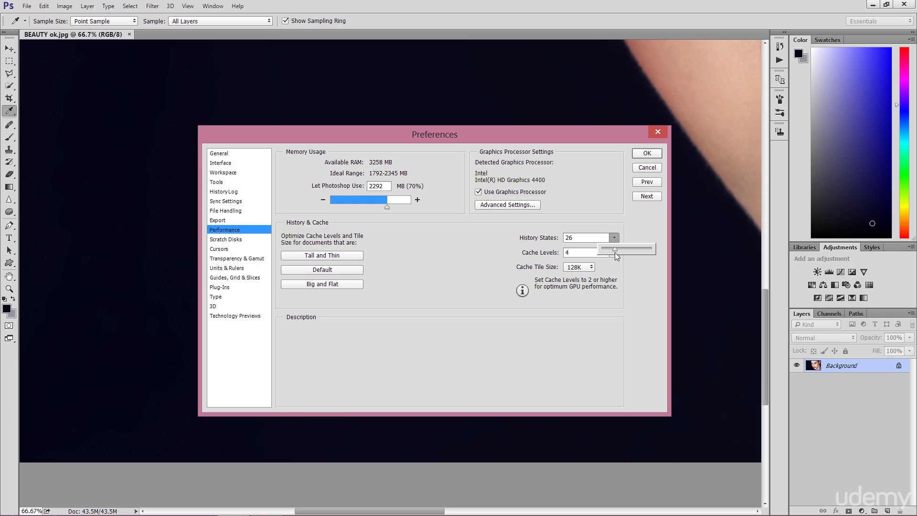
drag(615, 253, 614, 253)
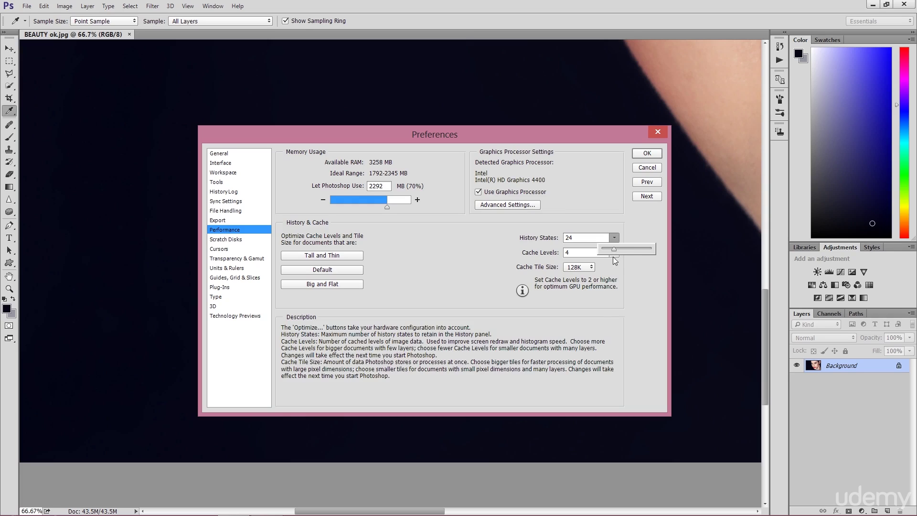
click(609, 243)
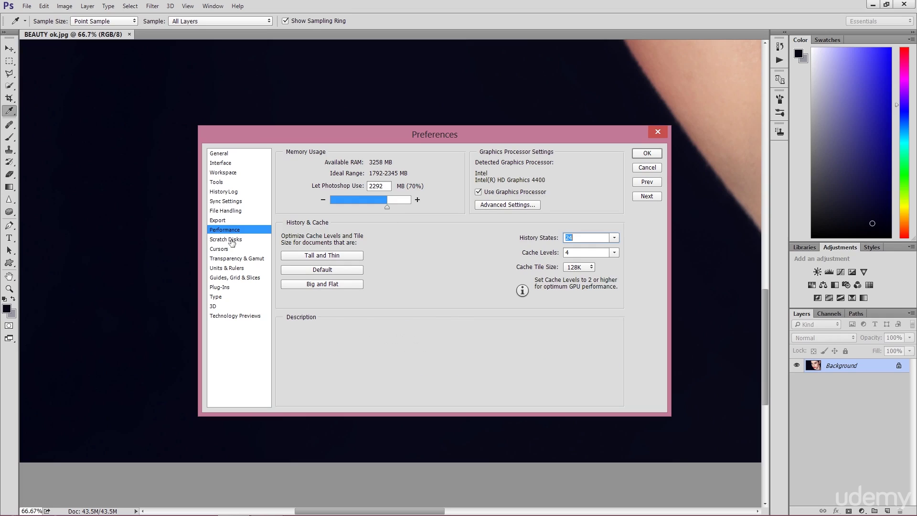
- Check the Scratch Disks preferences, then try the Standard and Precise painting cursors before restoring Normal Brush Tip
click(234, 244)
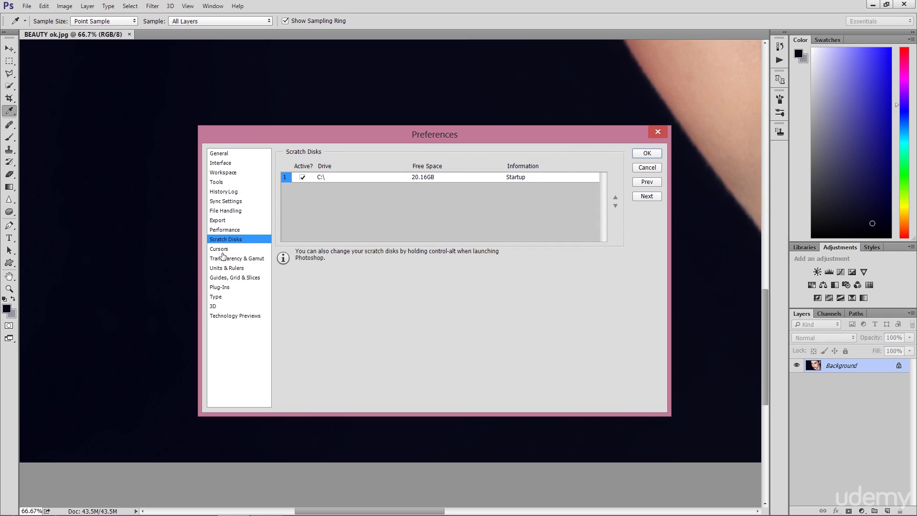
click(224, 251)
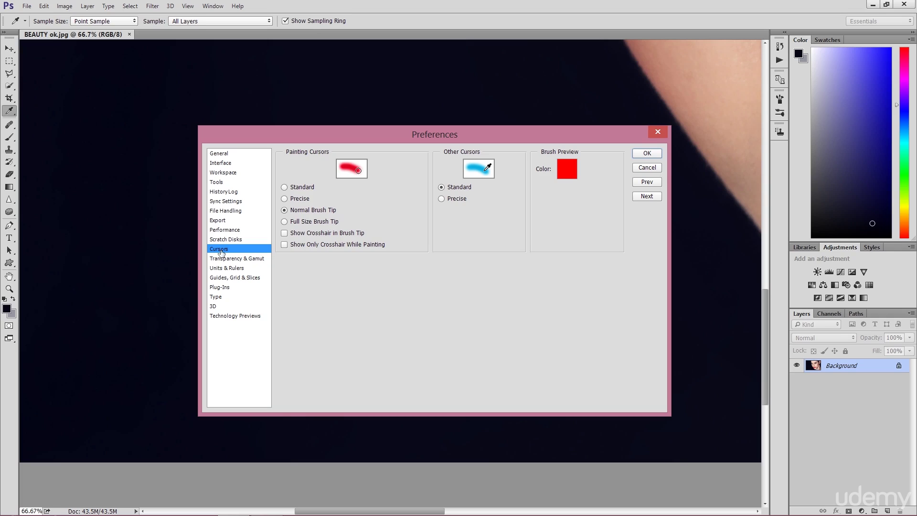
click(285, 187)
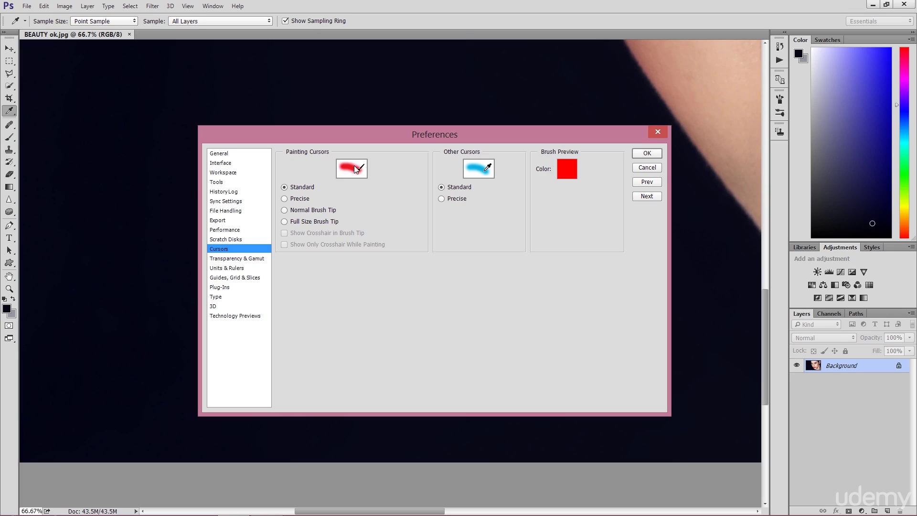
click(285, 200)
click(285, 211)
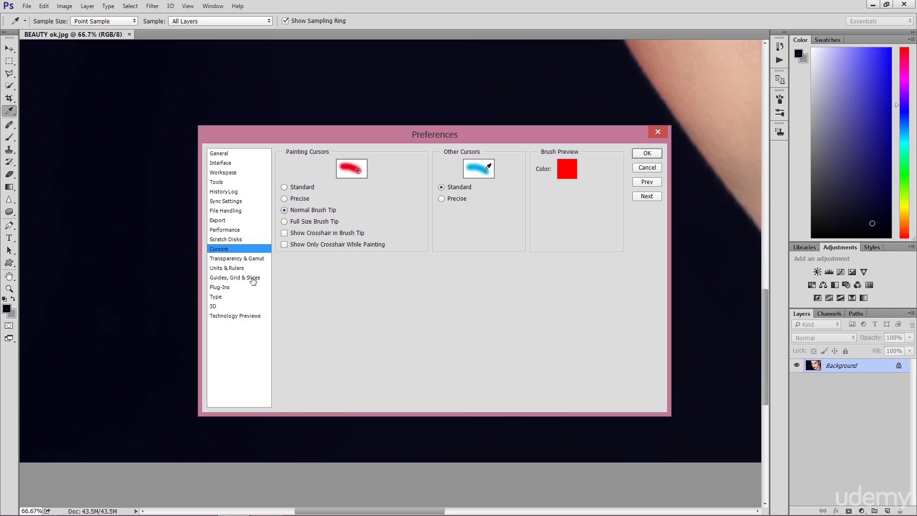
- Look through the remaining preference categories from Transparency & Gamut to Technology Previews
click(237, 259)
click(237, 268)
click(235, 278)
click(223, 287)
click(218, 297)
click(219, 307)
click(225, 316)
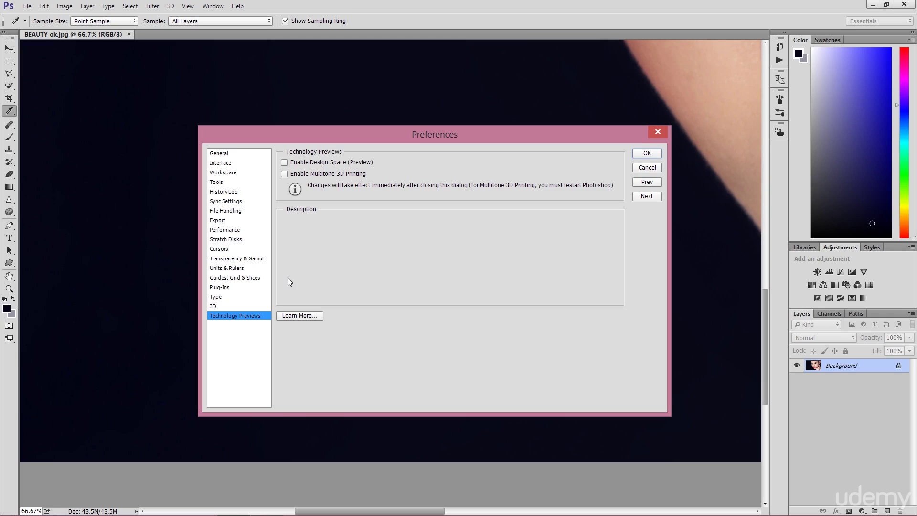
- Set the interface color theme to the second-darkest gray, close the preferences and activate the Move tool
click(227, 163)
click(348, 171)
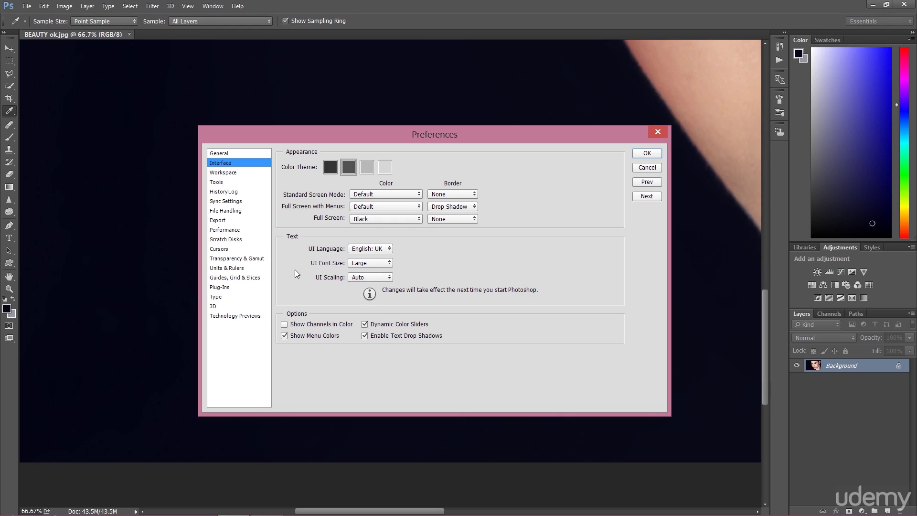
click(646, 168)
key(v)
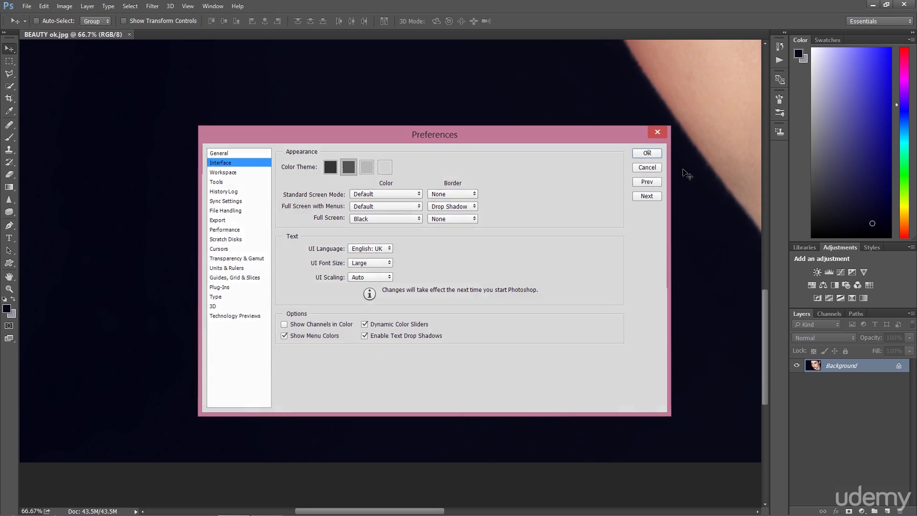